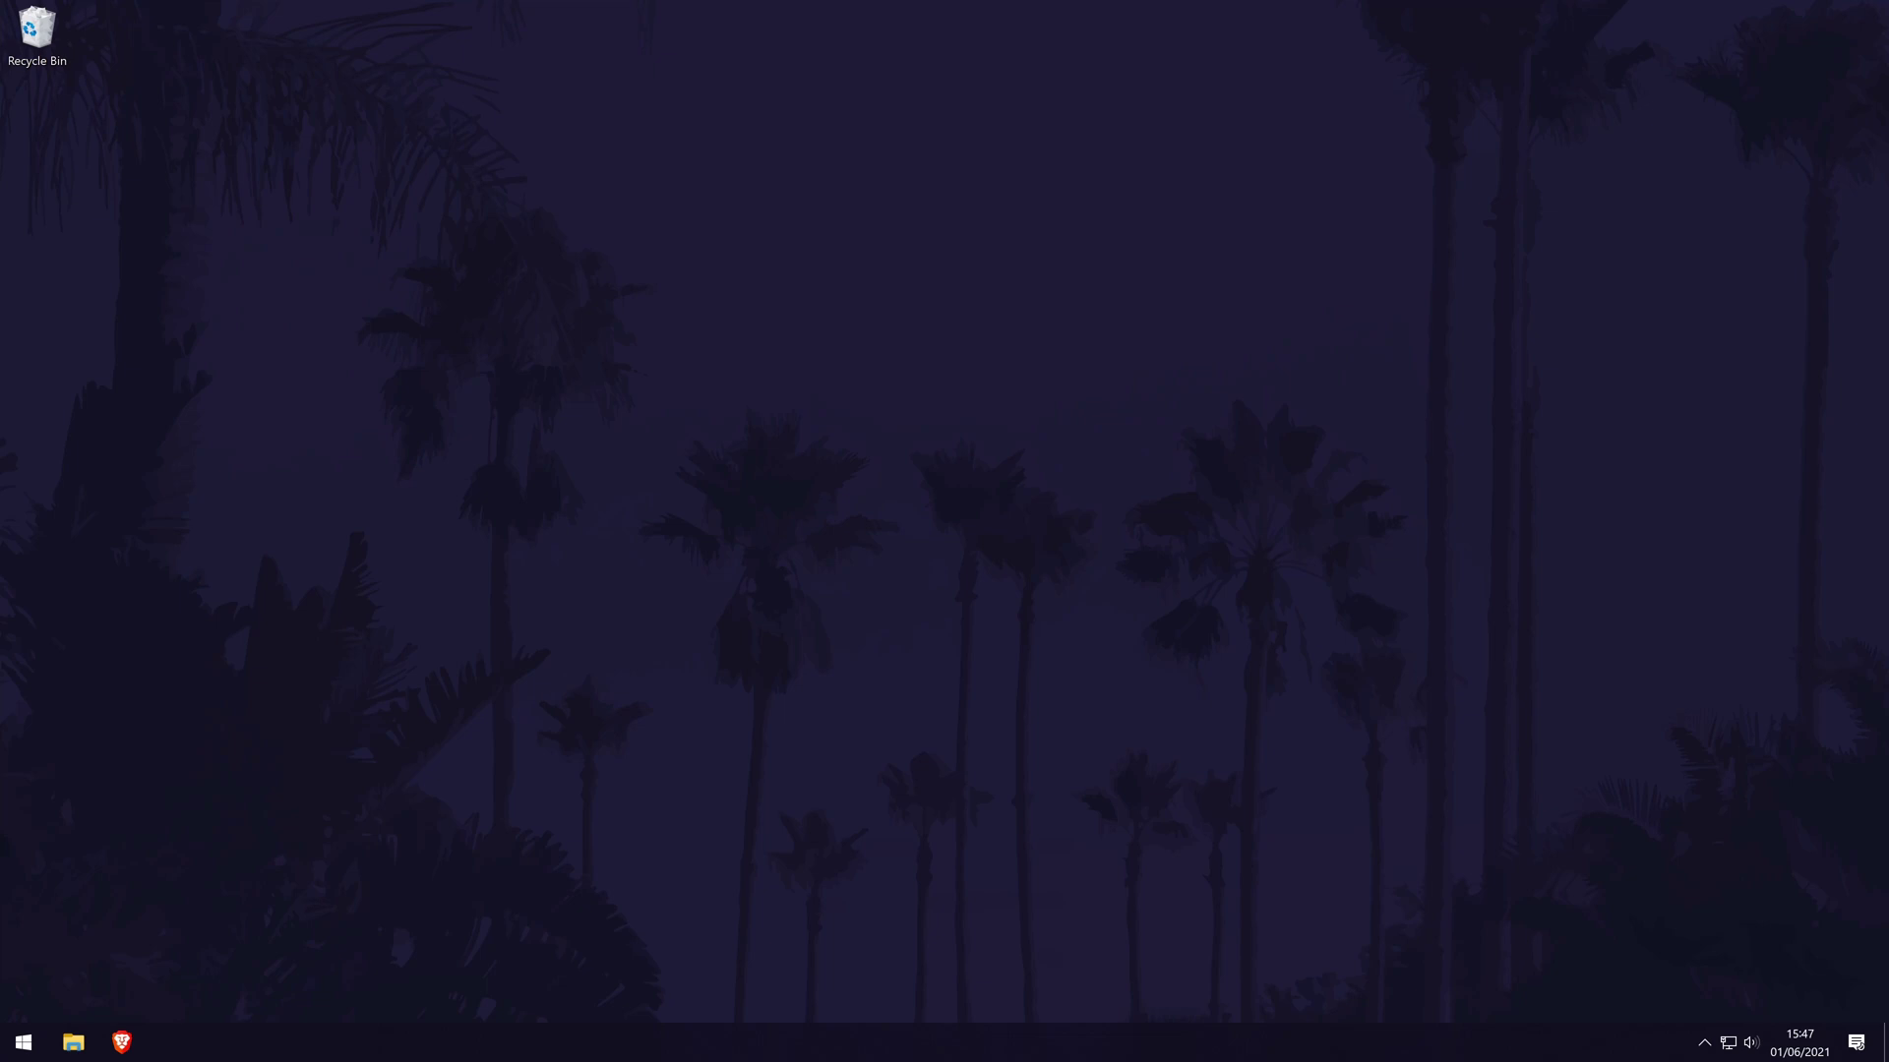
- Launch the Settings app from the Start menu
click(23, 1042)
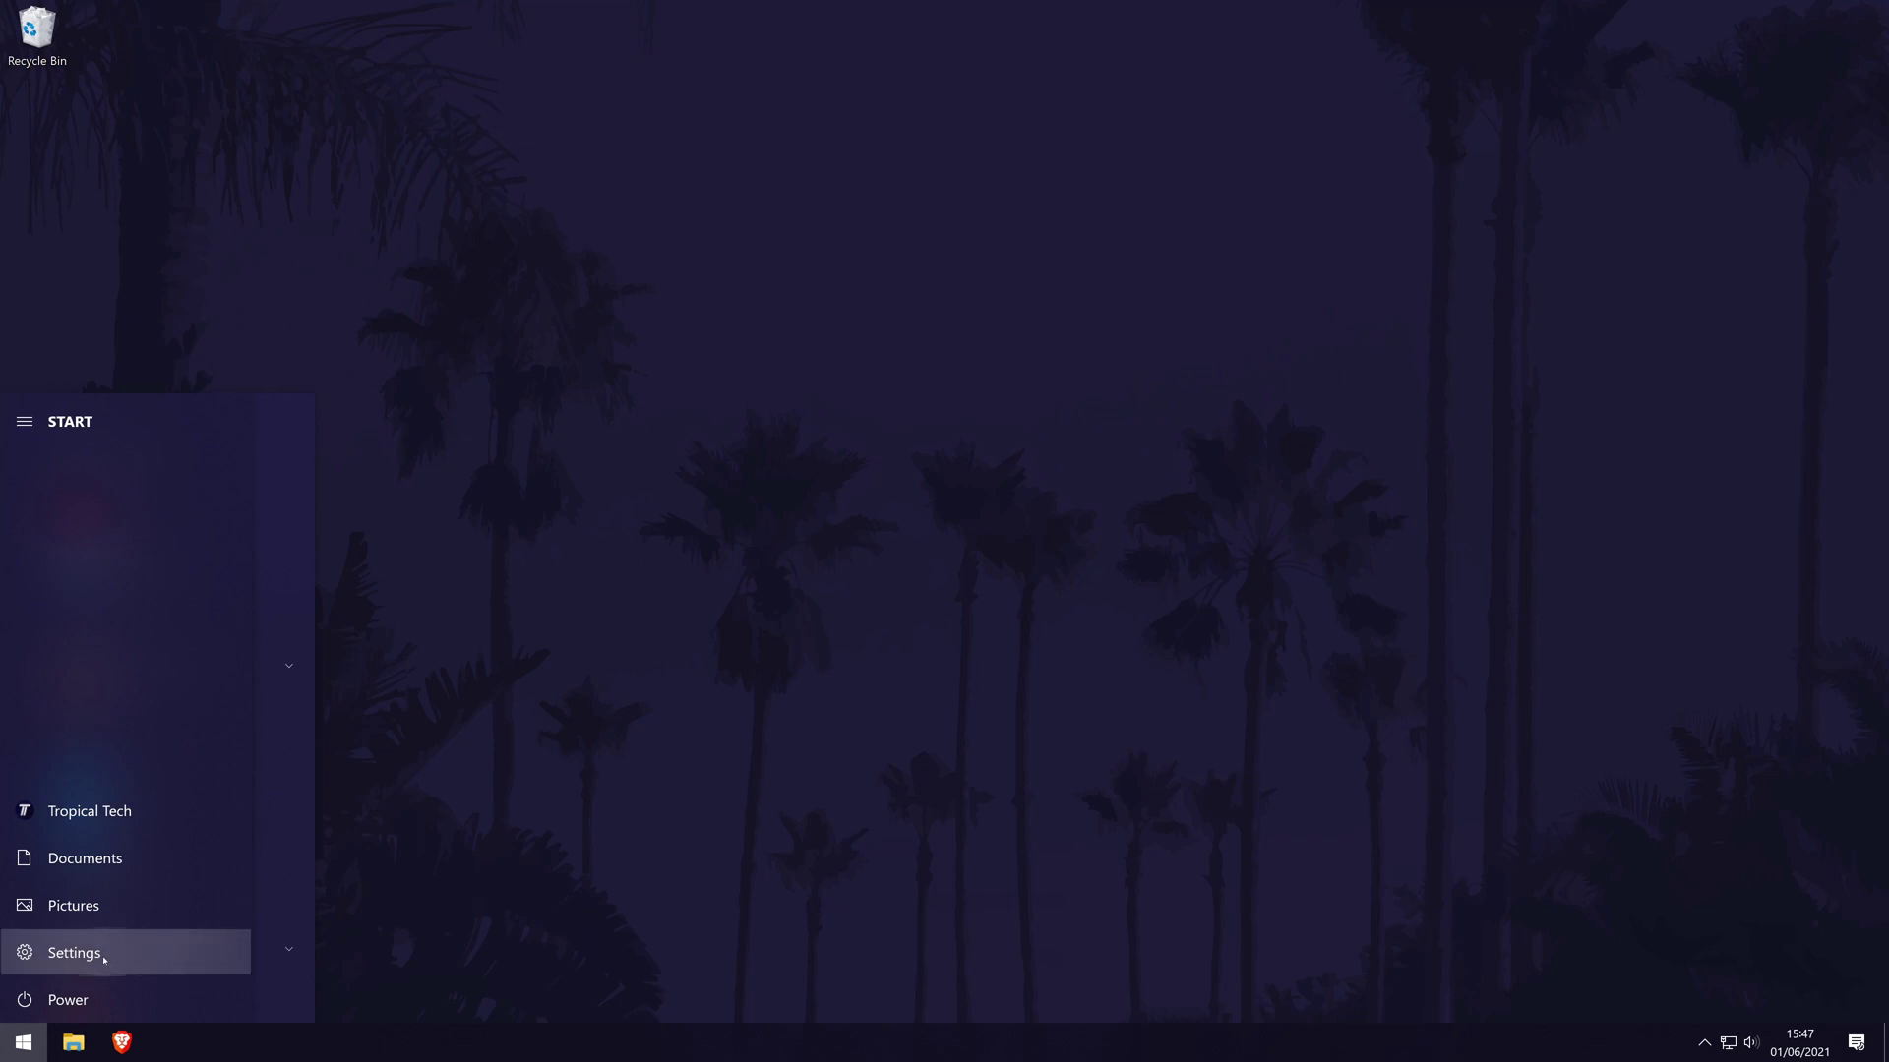
click(105, 954)
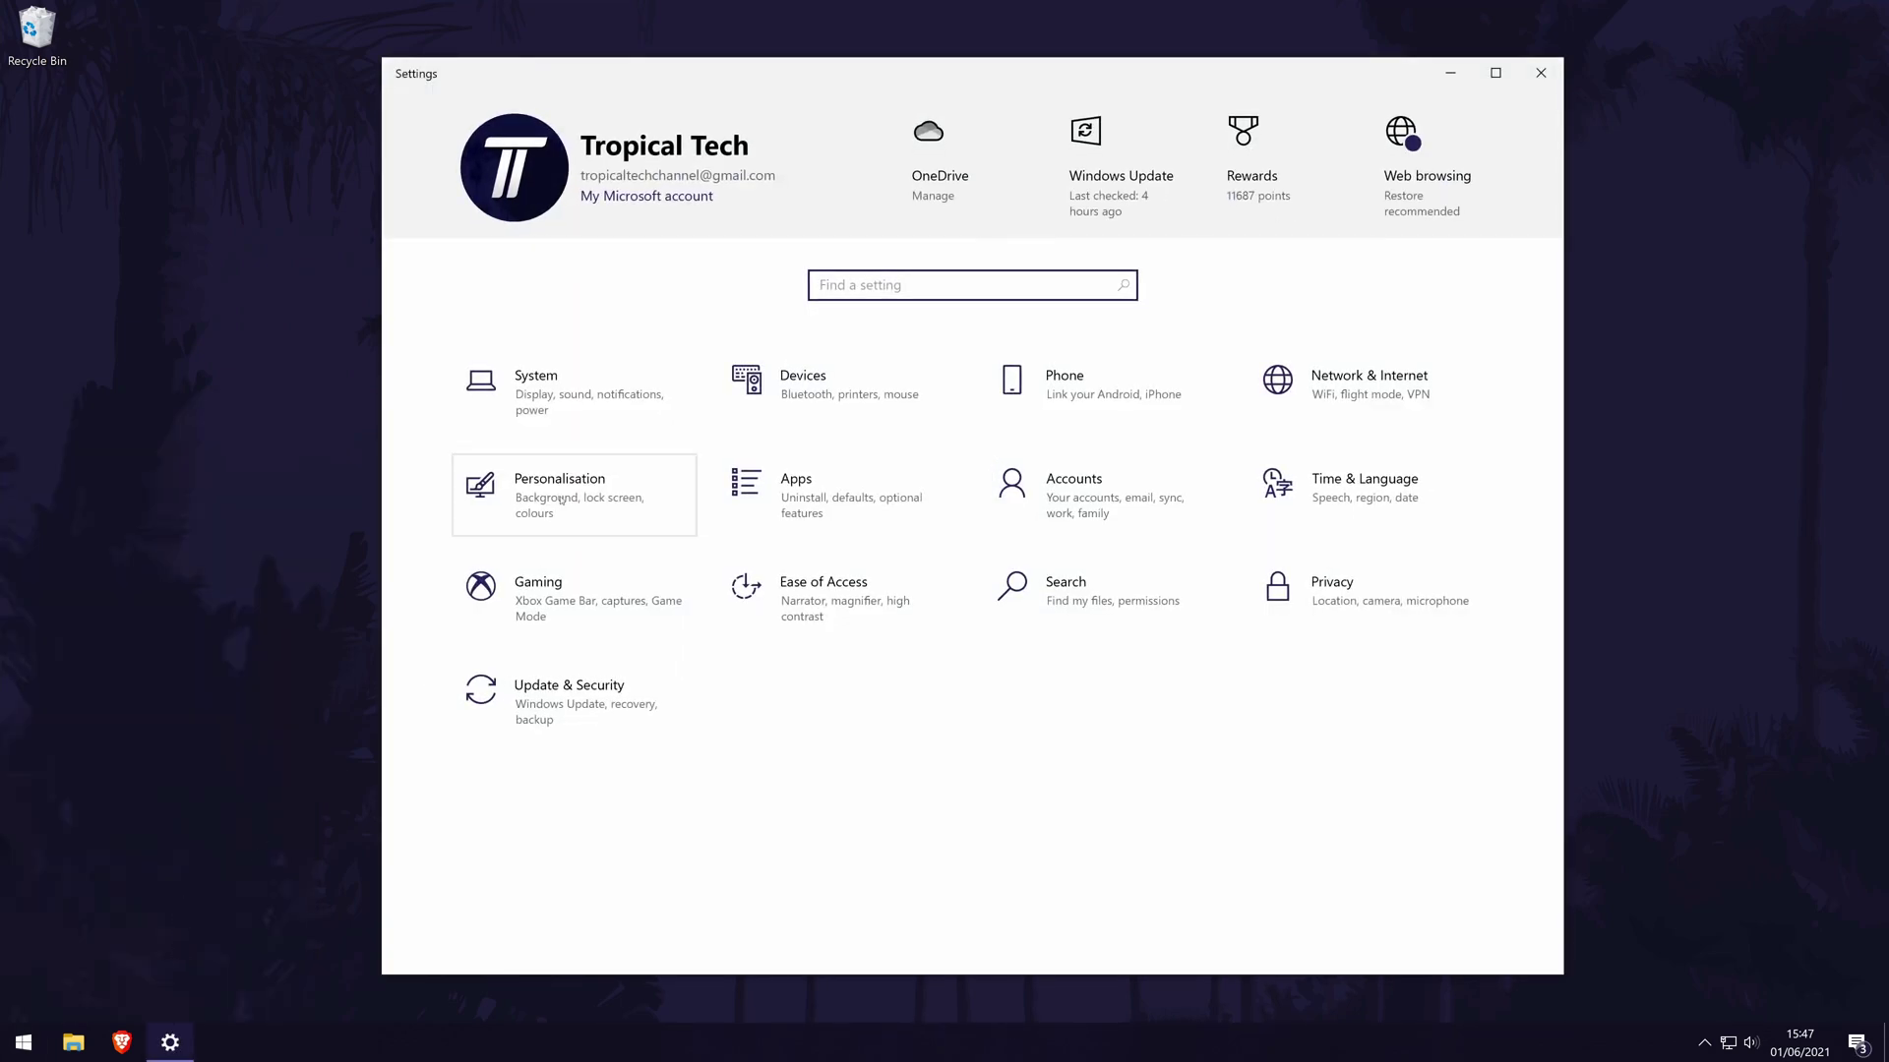
- Go to System > Display and reveal the Multiple displays section
click(569, 390)
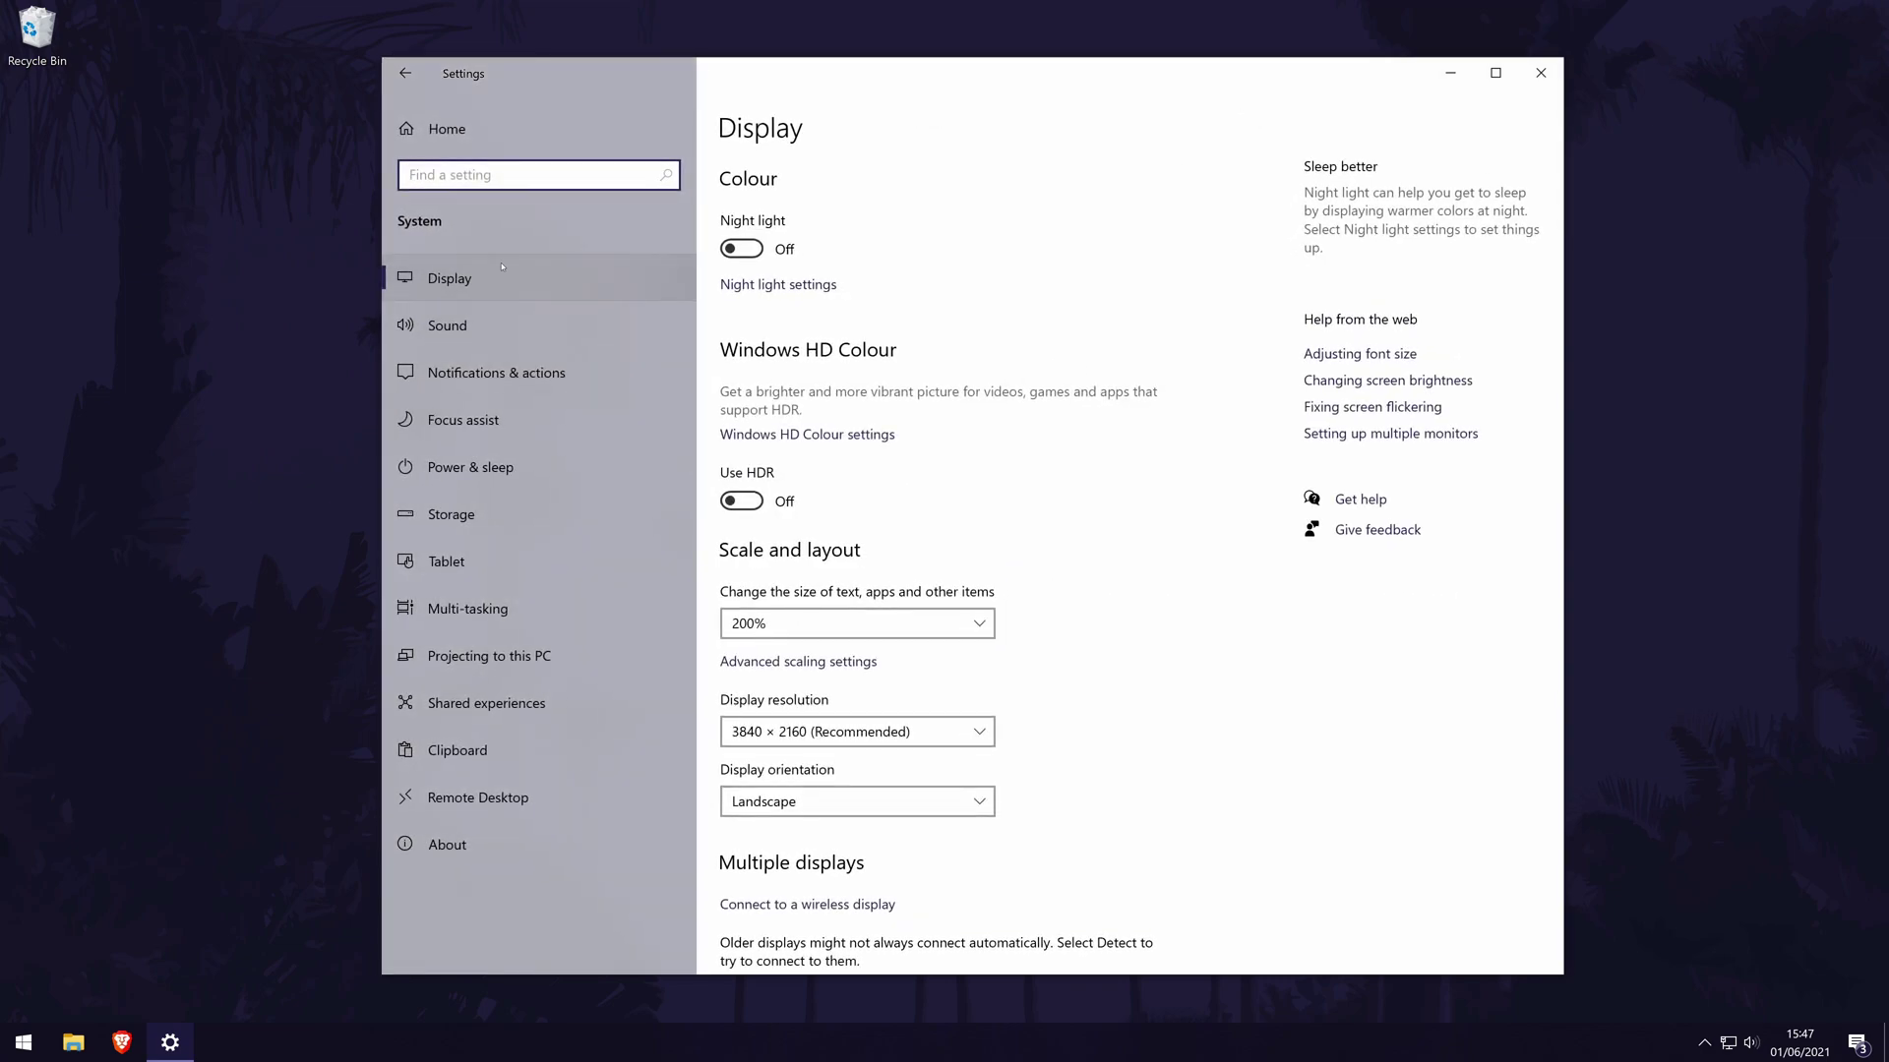
click(491, 270)
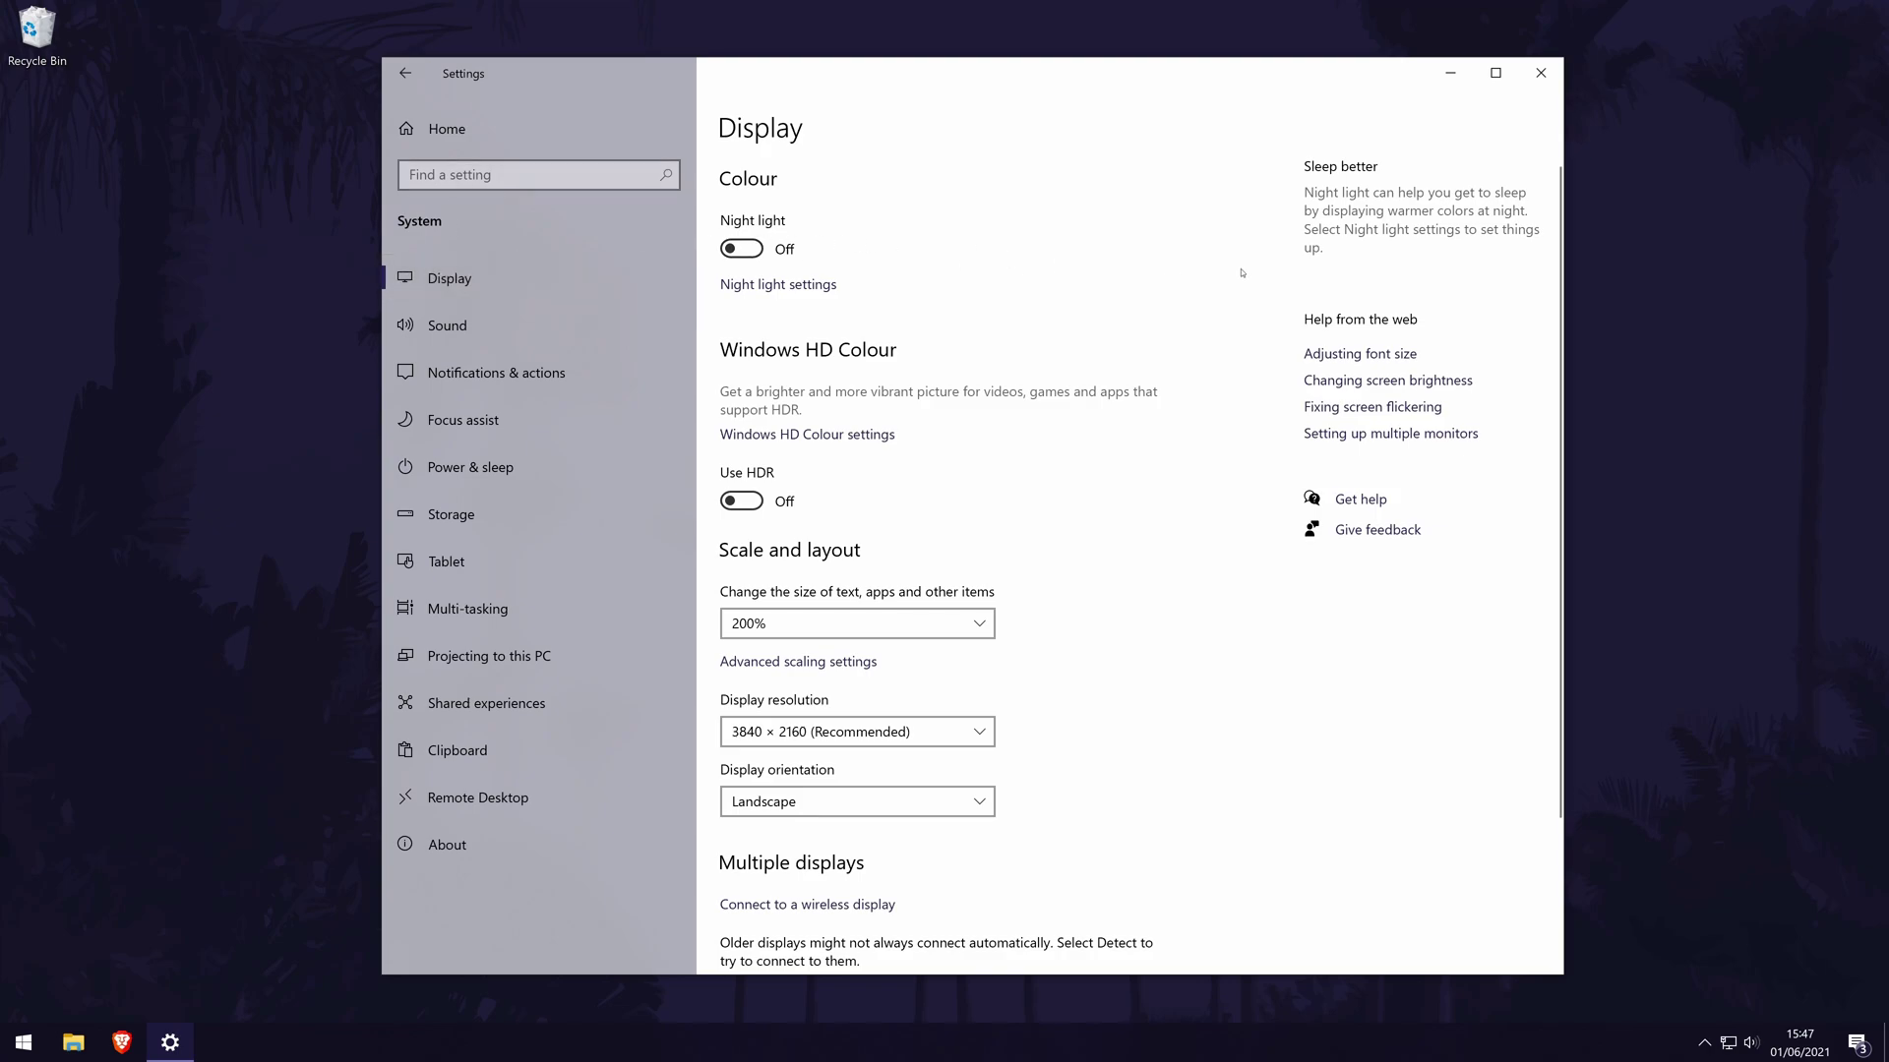
scroll(1240, 274, down, 3)
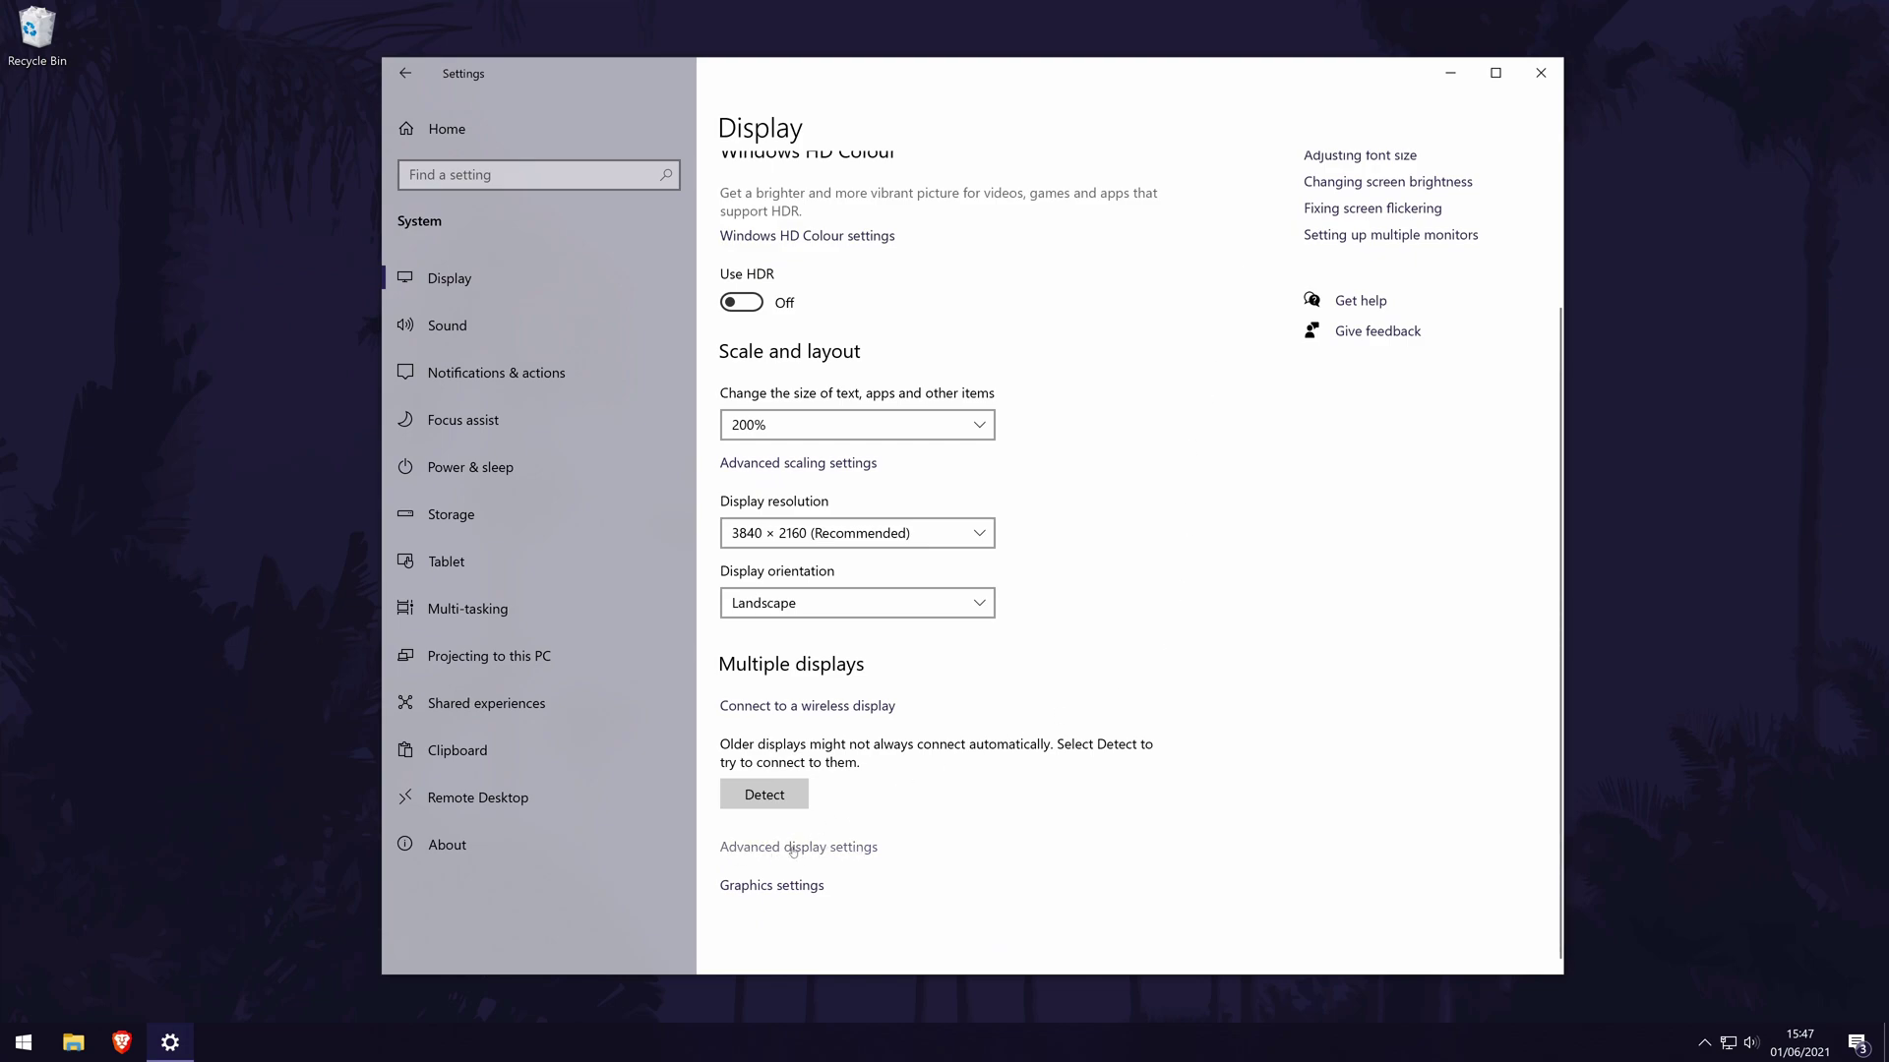
- Show advanced display settings for 'Display 1: LU28R55', refreshing at 59.997 Hz
click(850, 848)
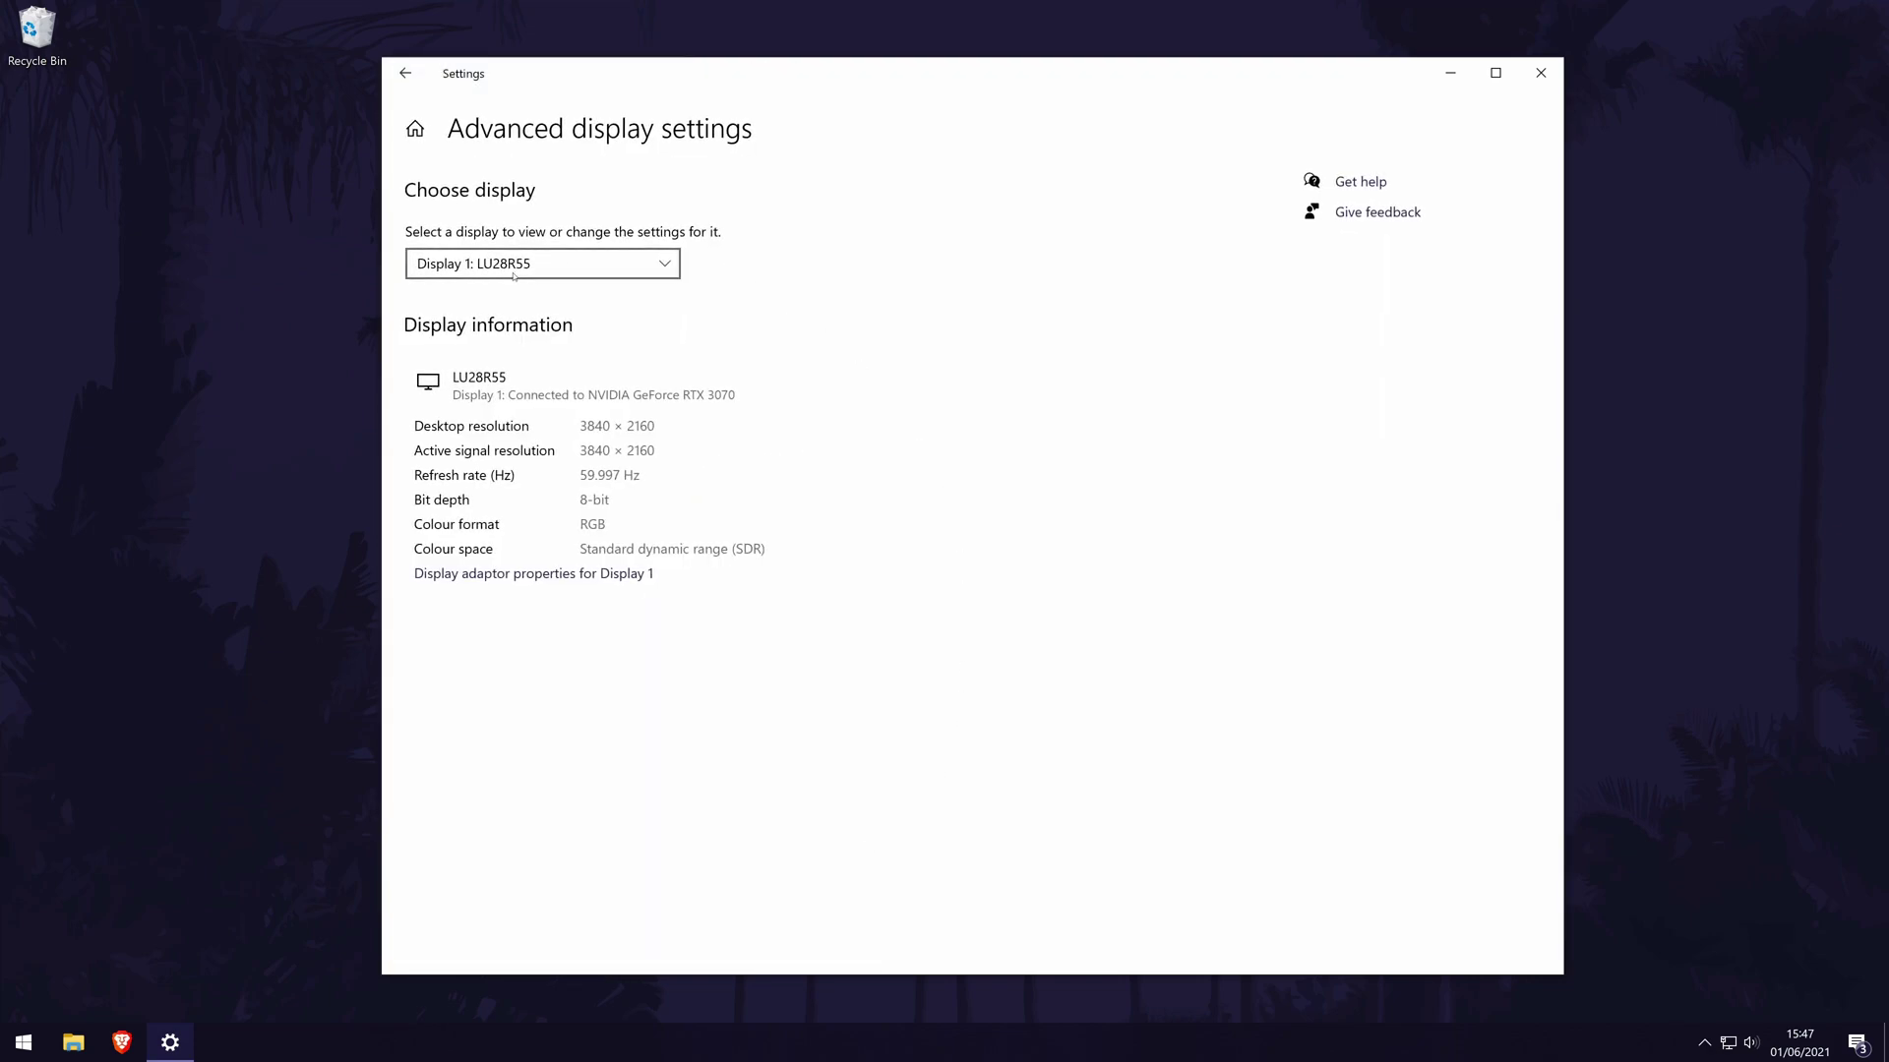
click(599, 266)
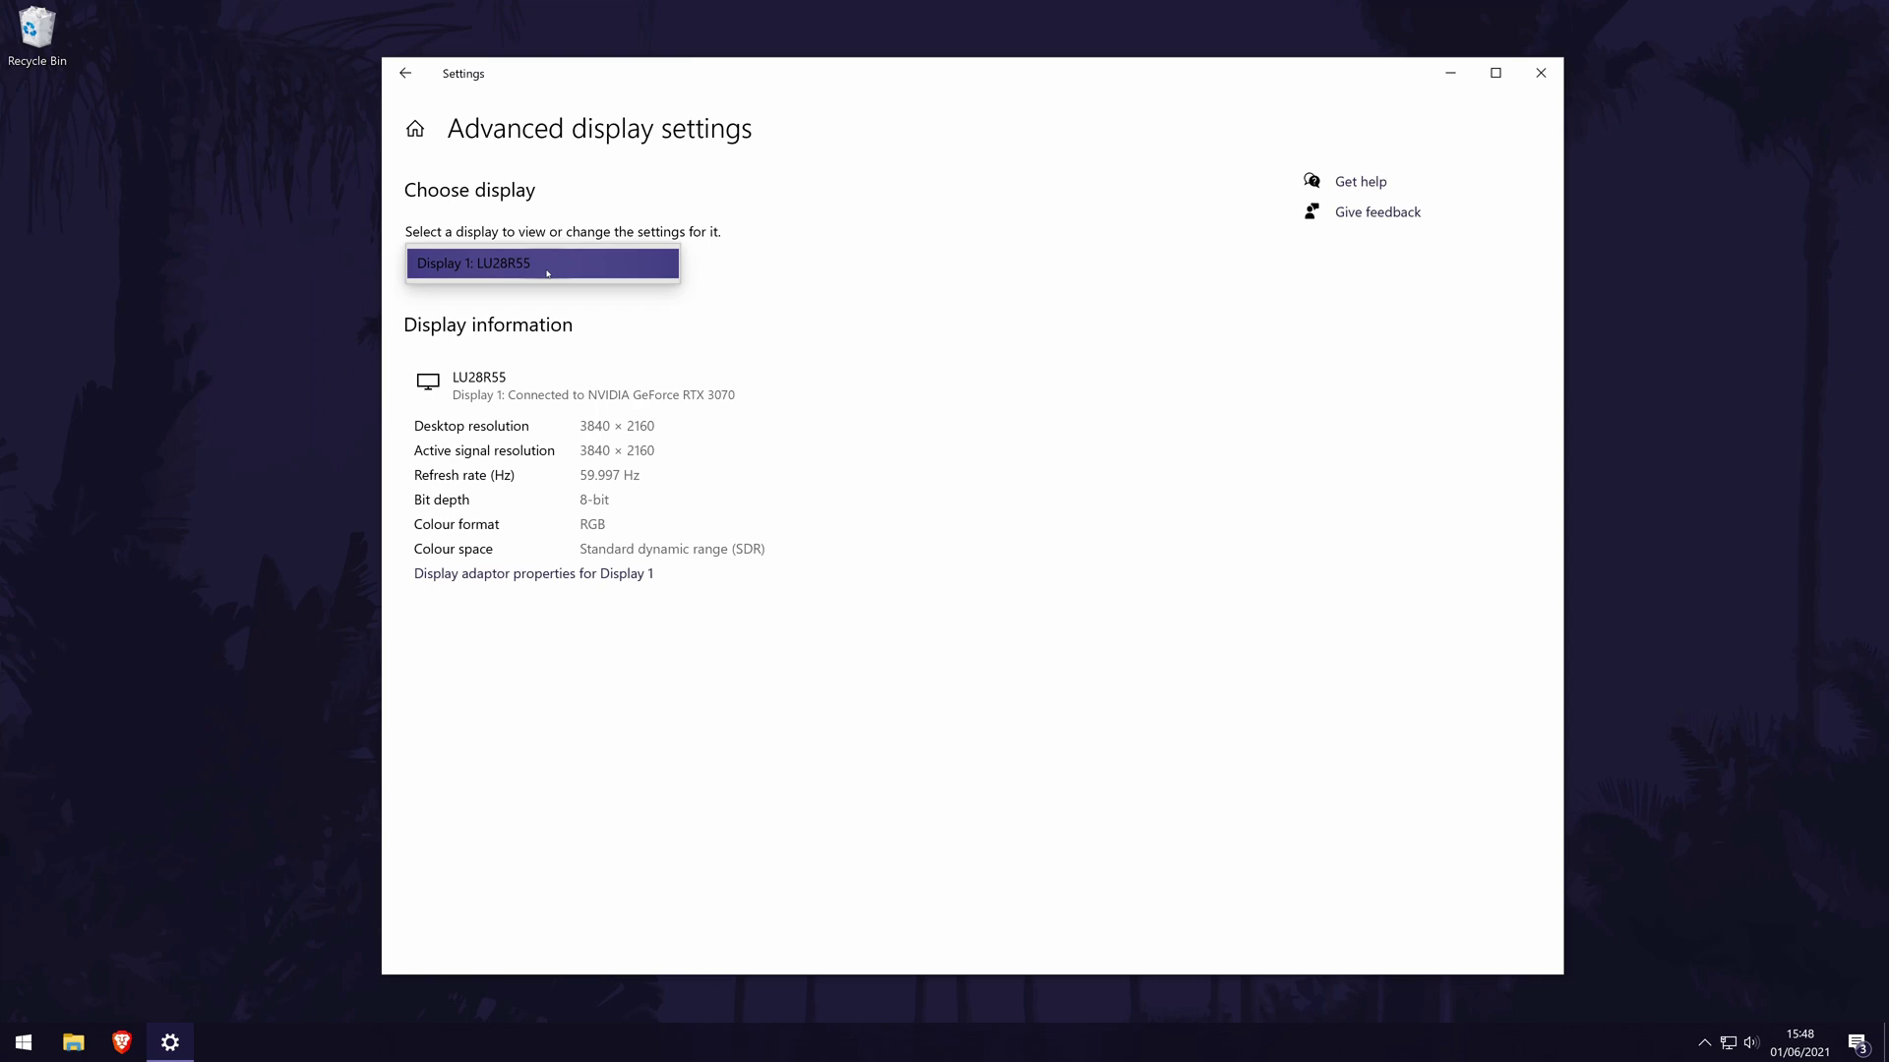
click(546, 267)
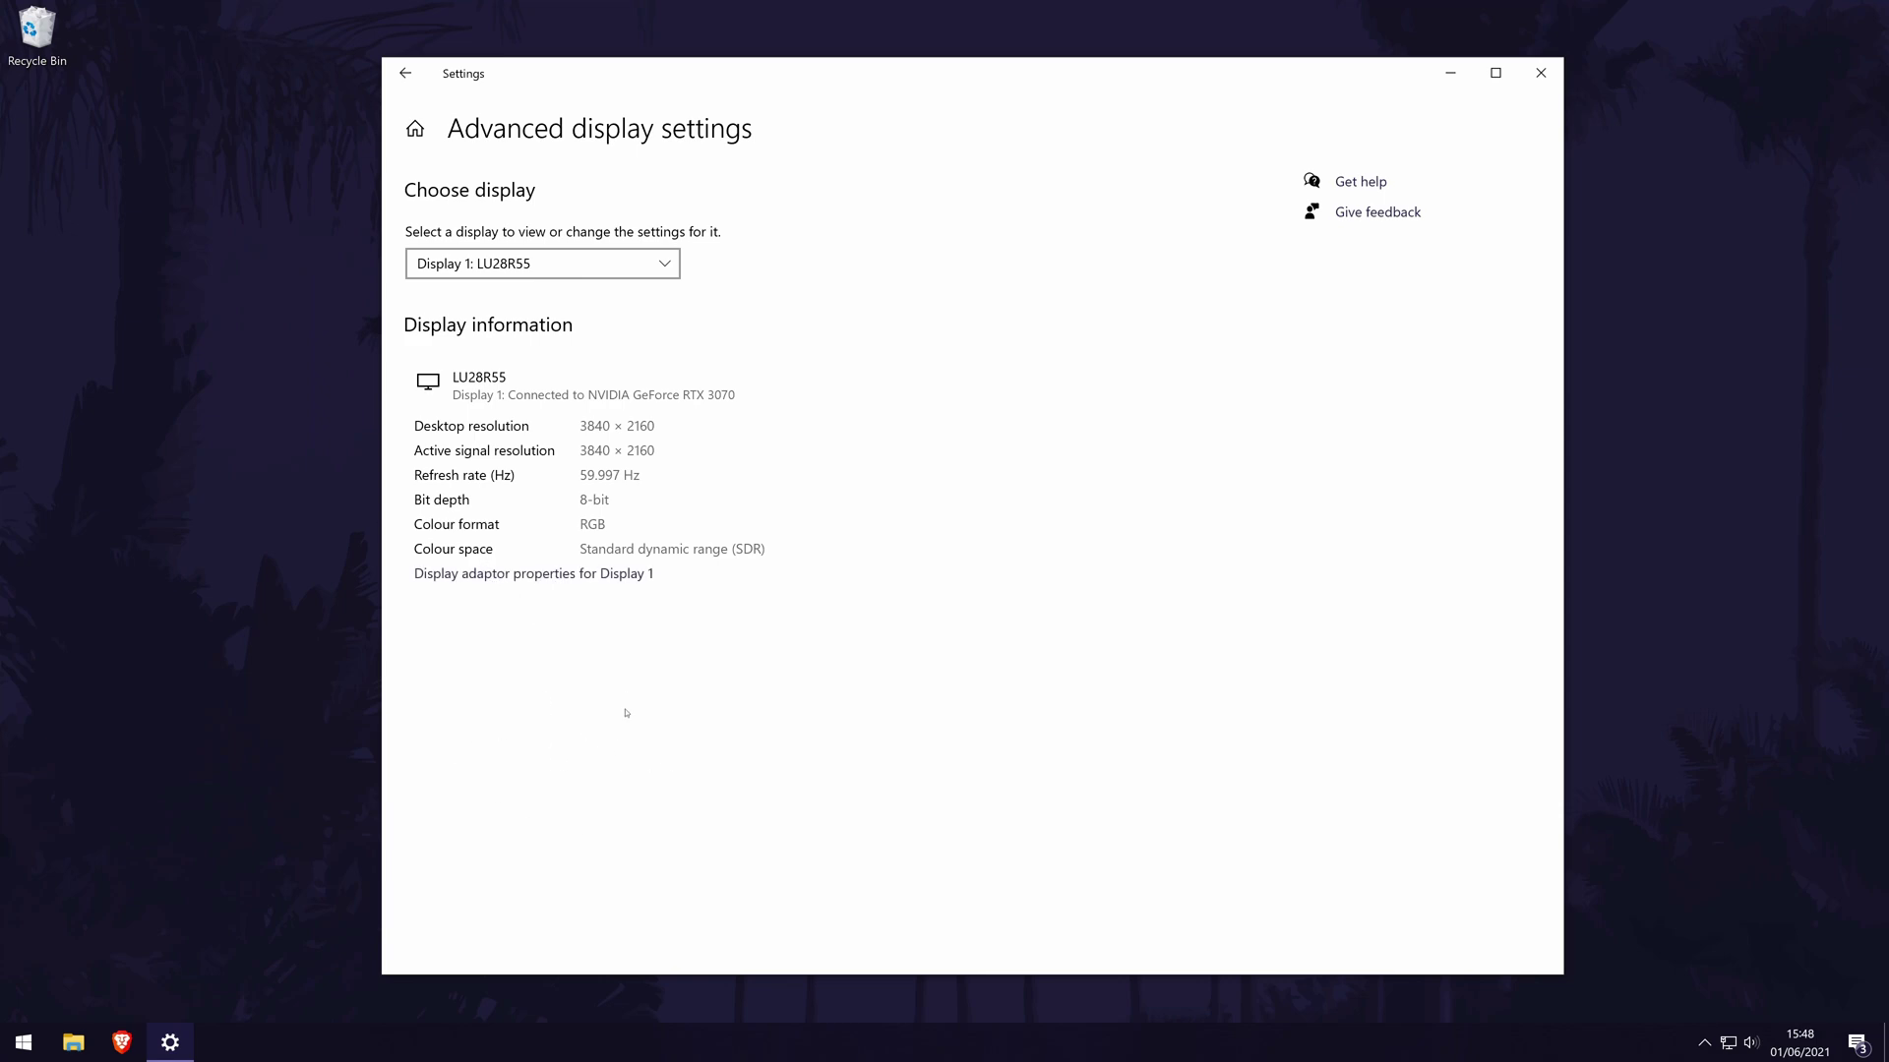
- Show the Monitor tab of the NVIDIA GeForce RTX 3070 adapter properties for Display 1
click(566, 575)
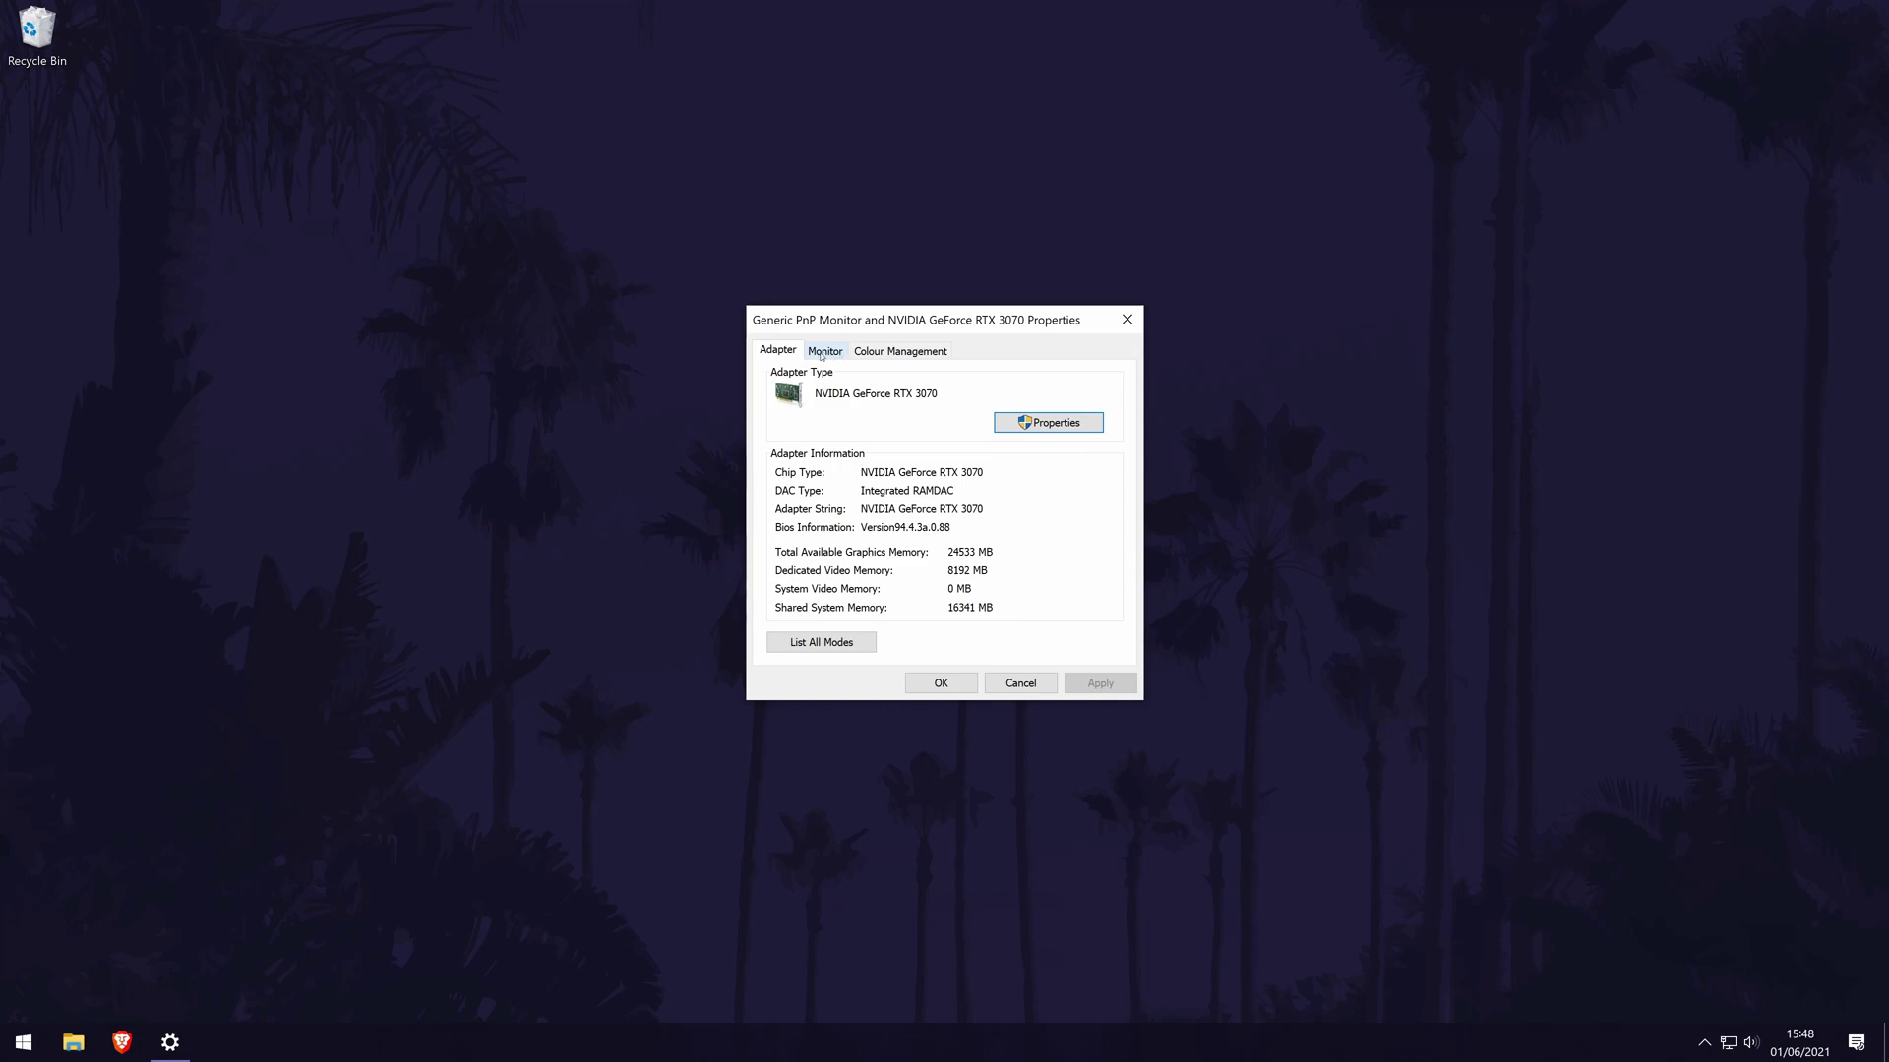
click(825, 353)
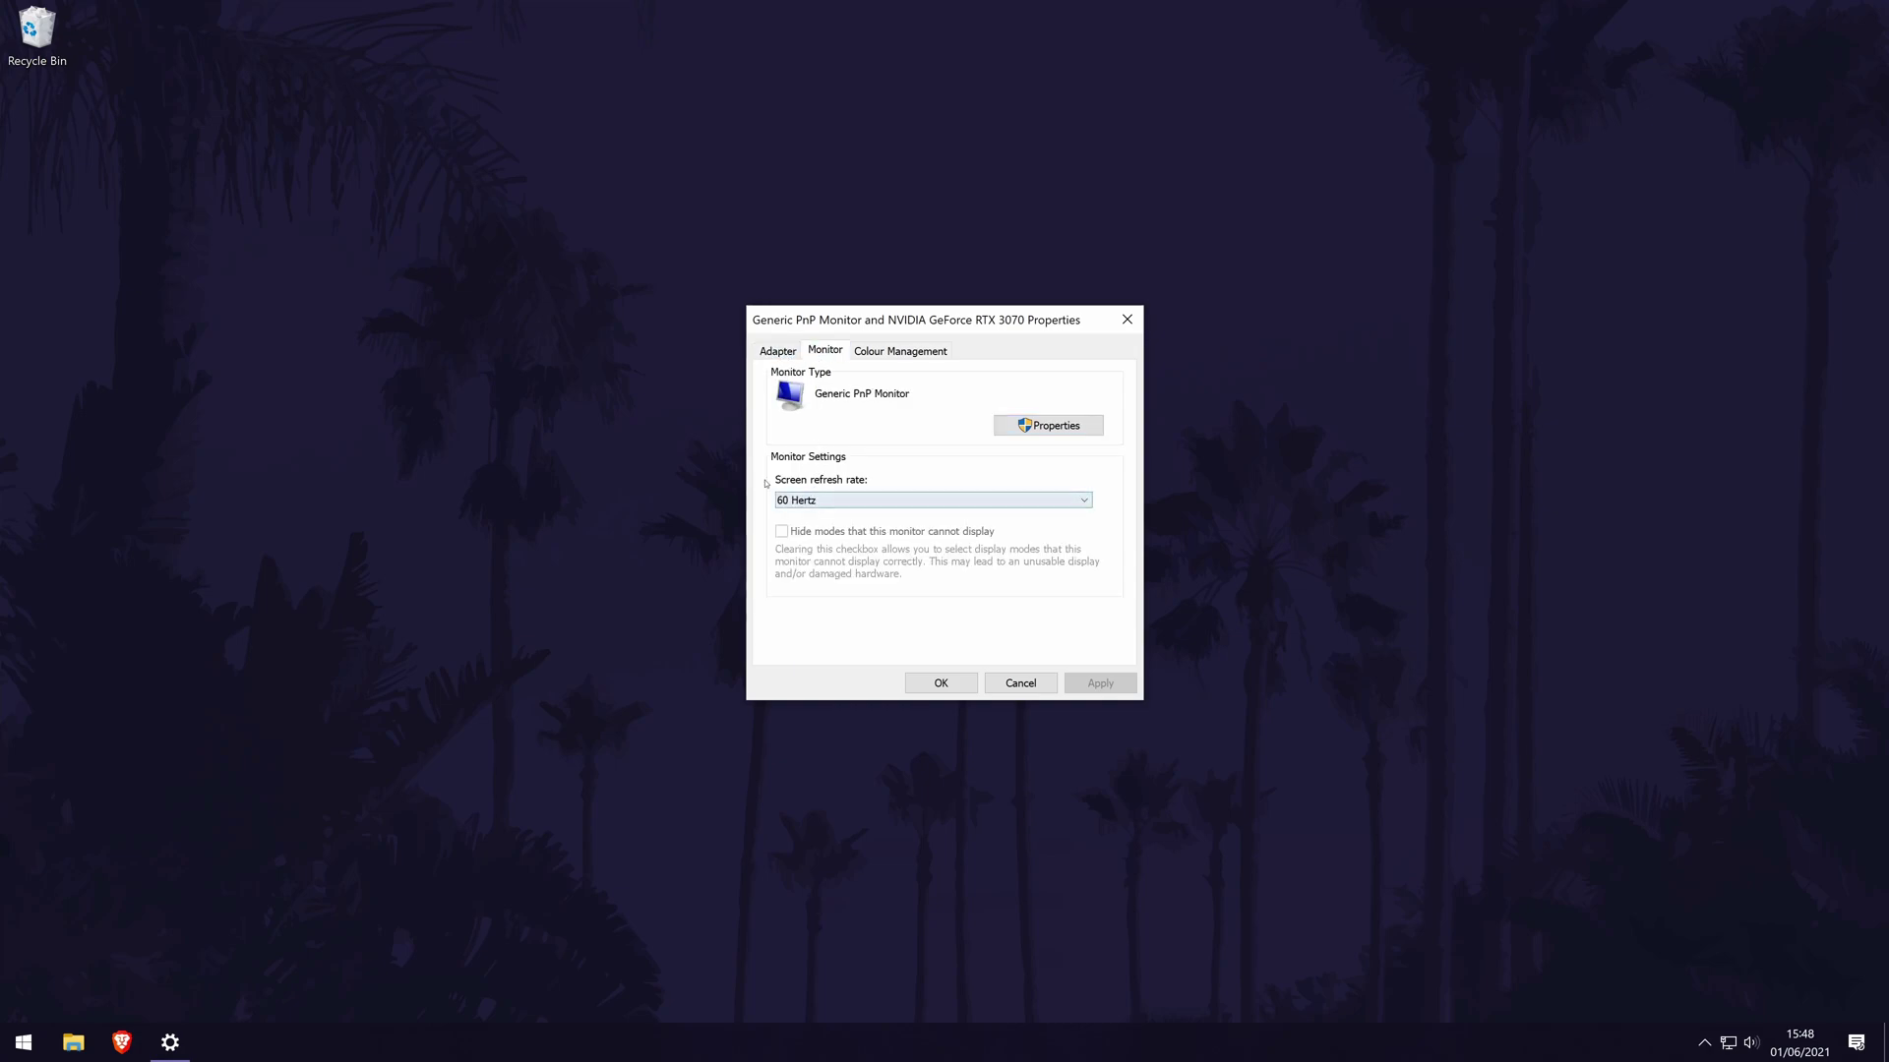
- Choose 60 Hertz from the refresh rate options (29, 30, 60) and apply it
click(851, 499)
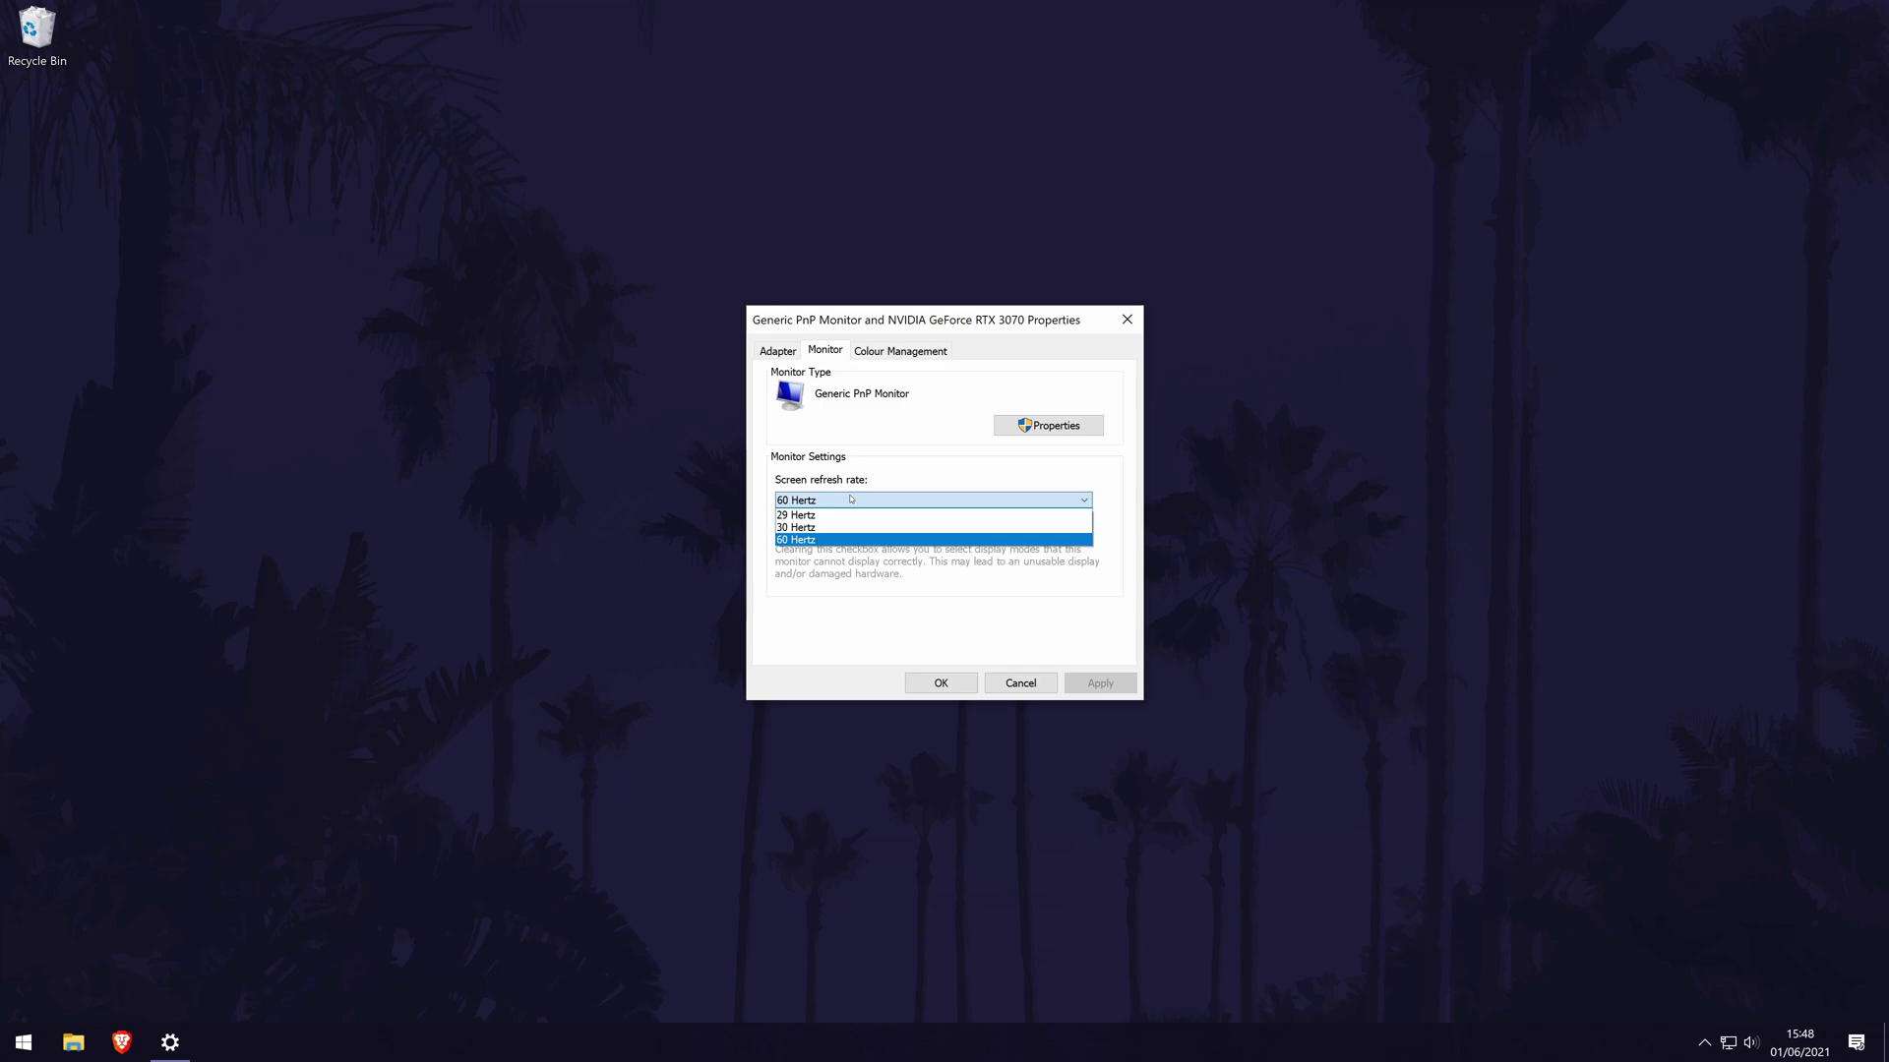
click(820, 540)
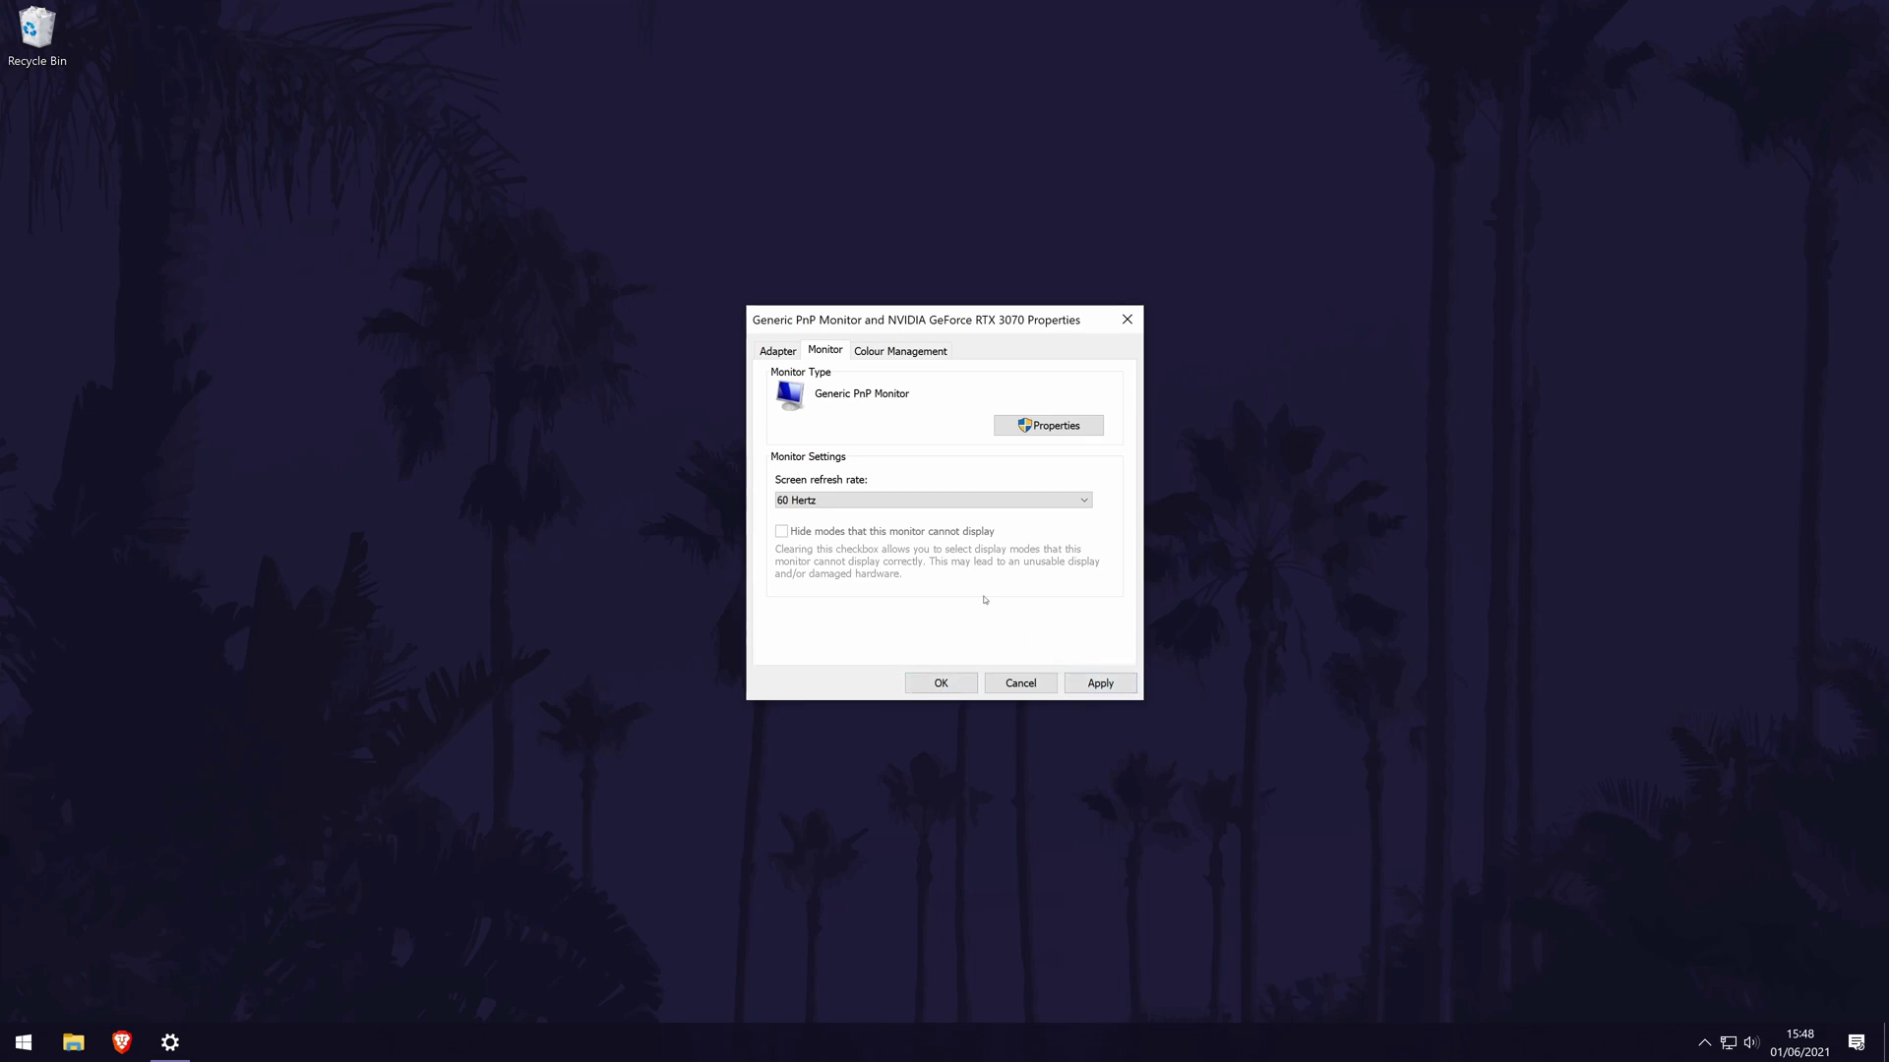
click(1105, 682)
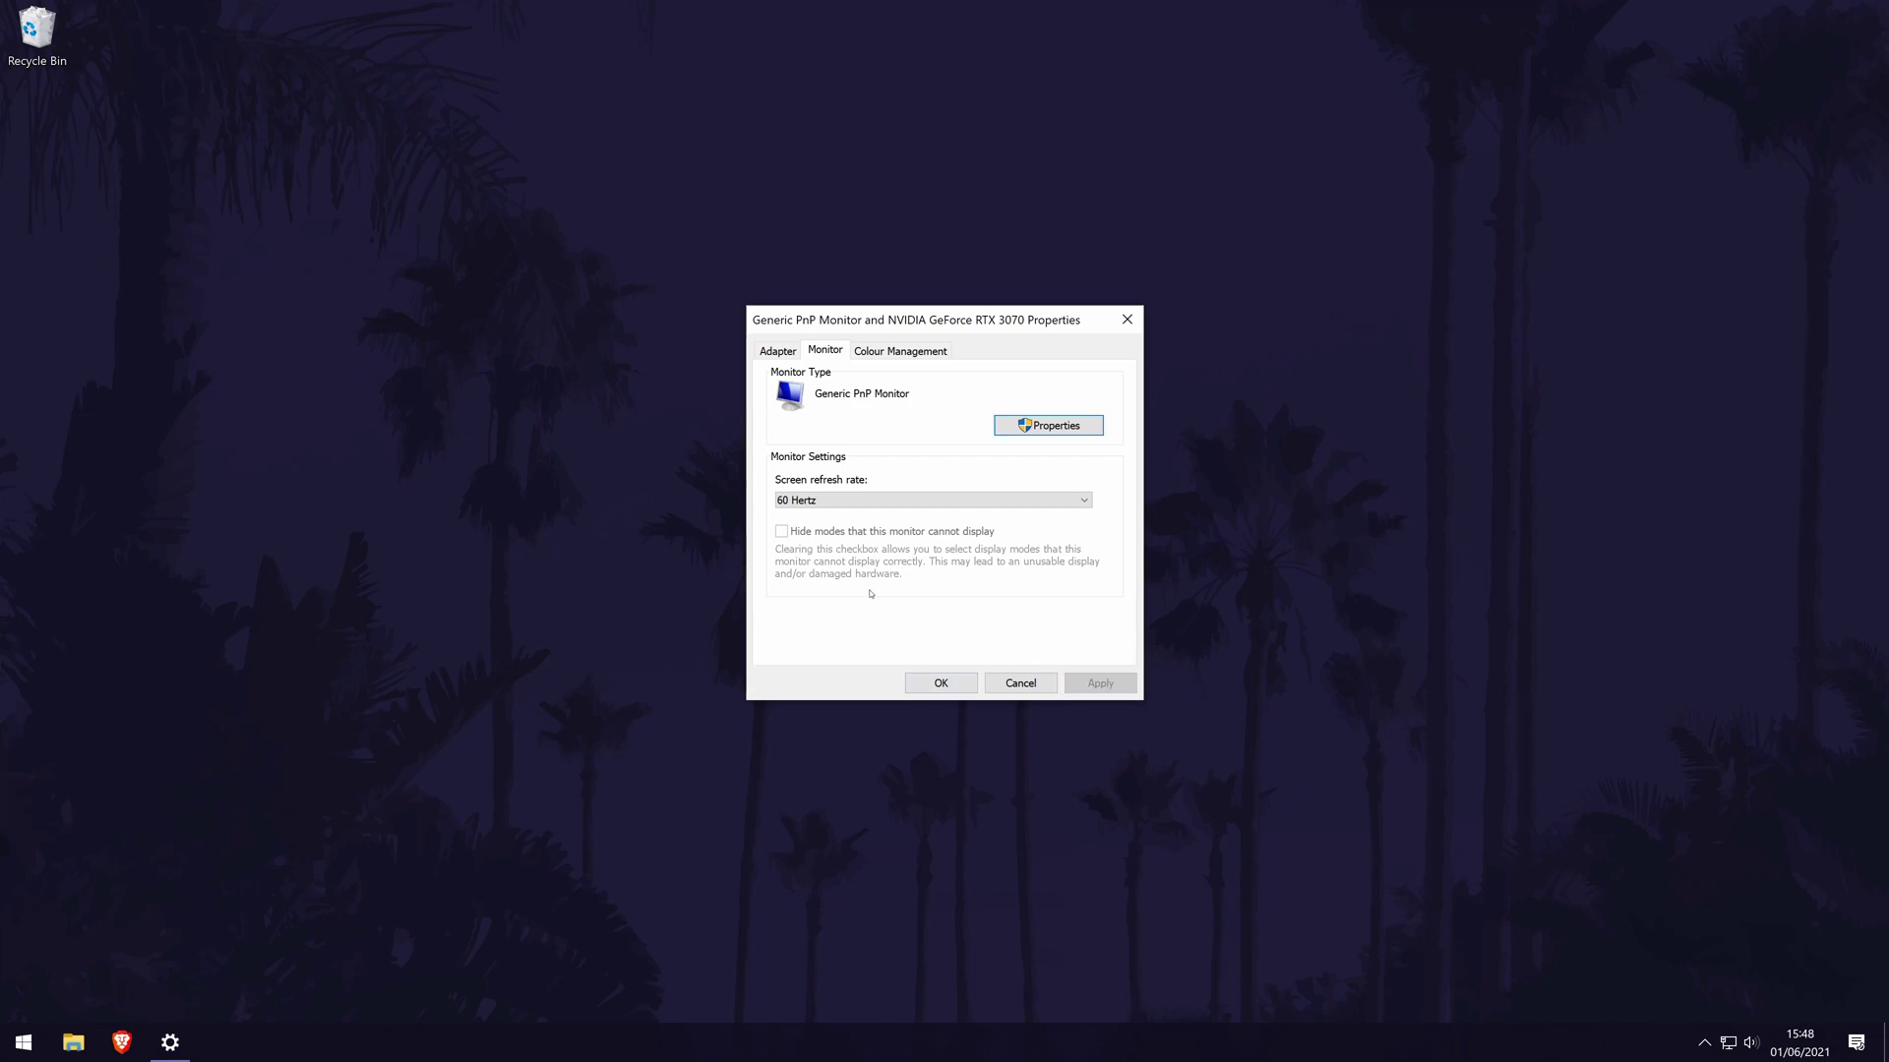